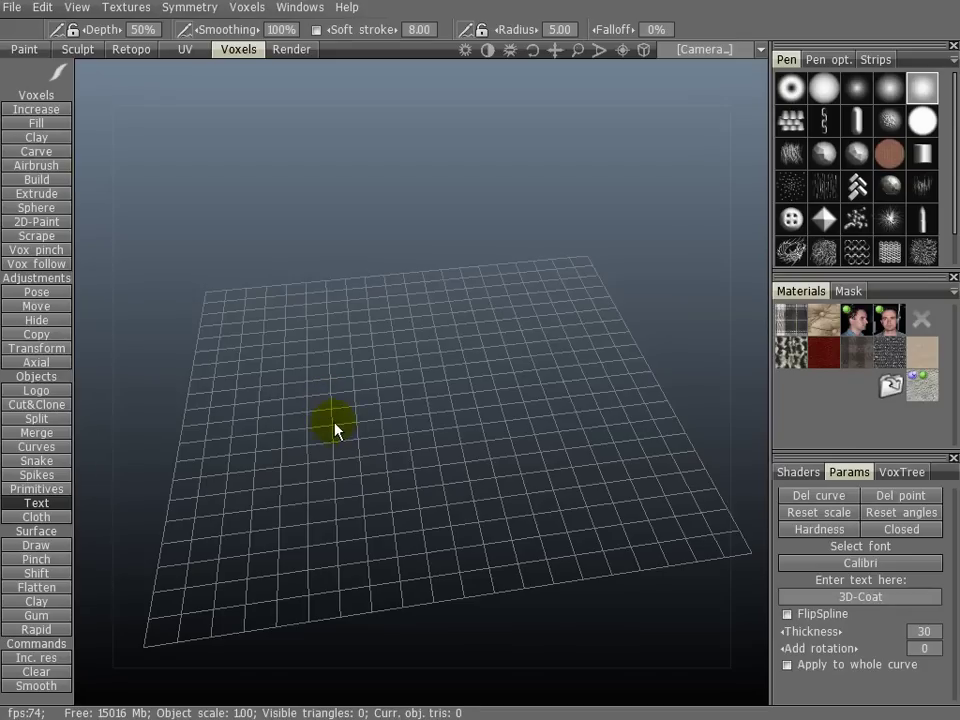
Step: Place the 3D-Coat text across the middle of the grid along a straight two-point curve
left_click_drag(335, 428, 328, 404)
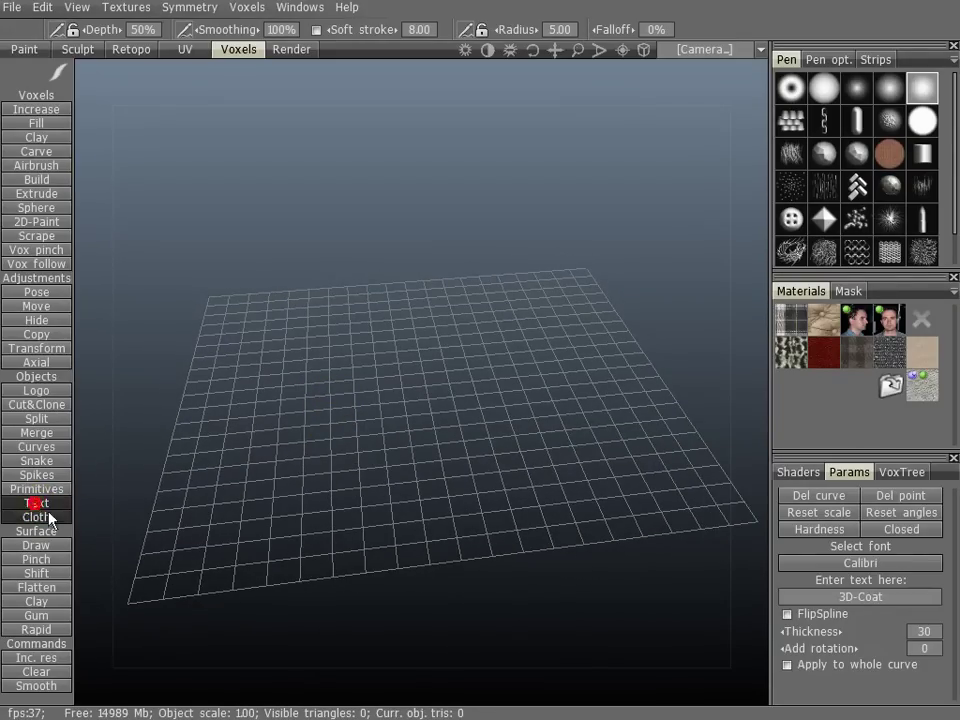
middle_click_drag(329, 360, 324, 404)
left_click_drag(305, 397, 443, 428)
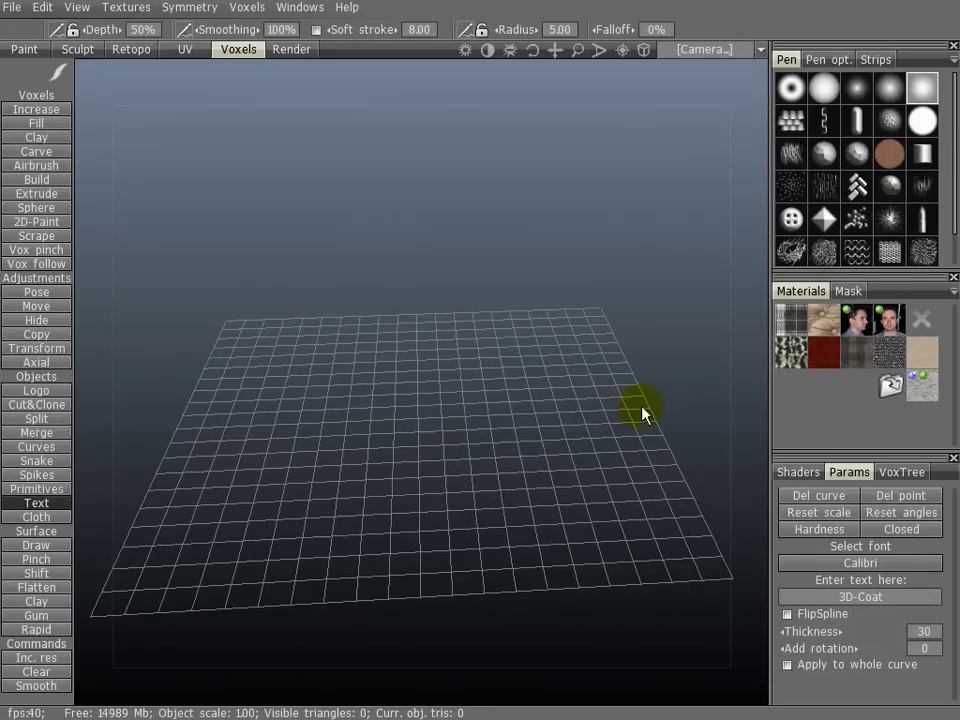
left_click_drag(357, 465, 418, 467)
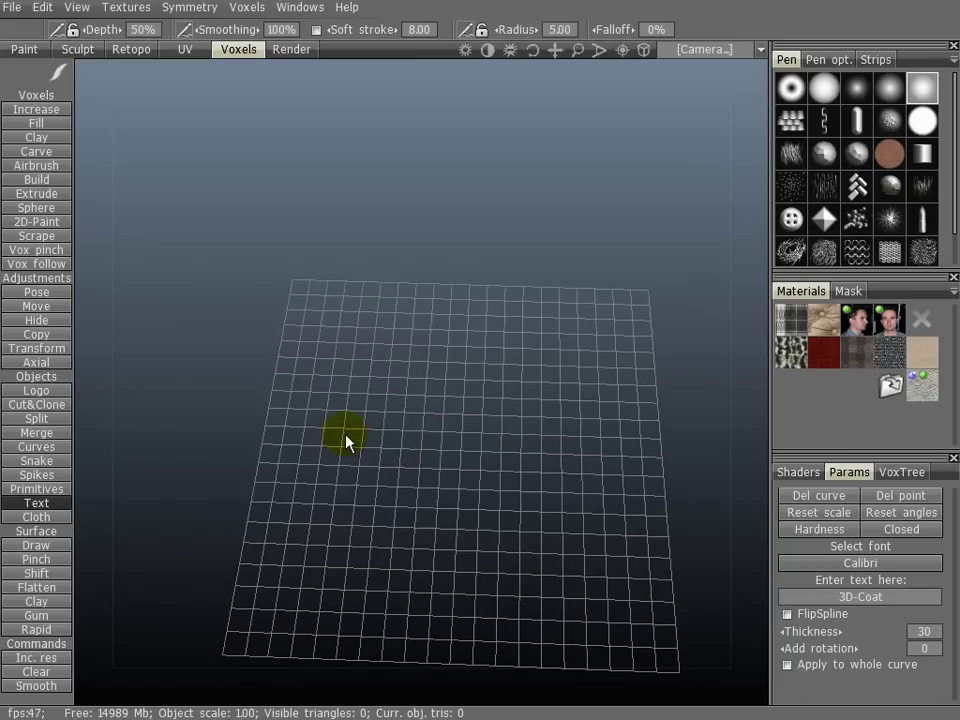
left_click(634, 438)
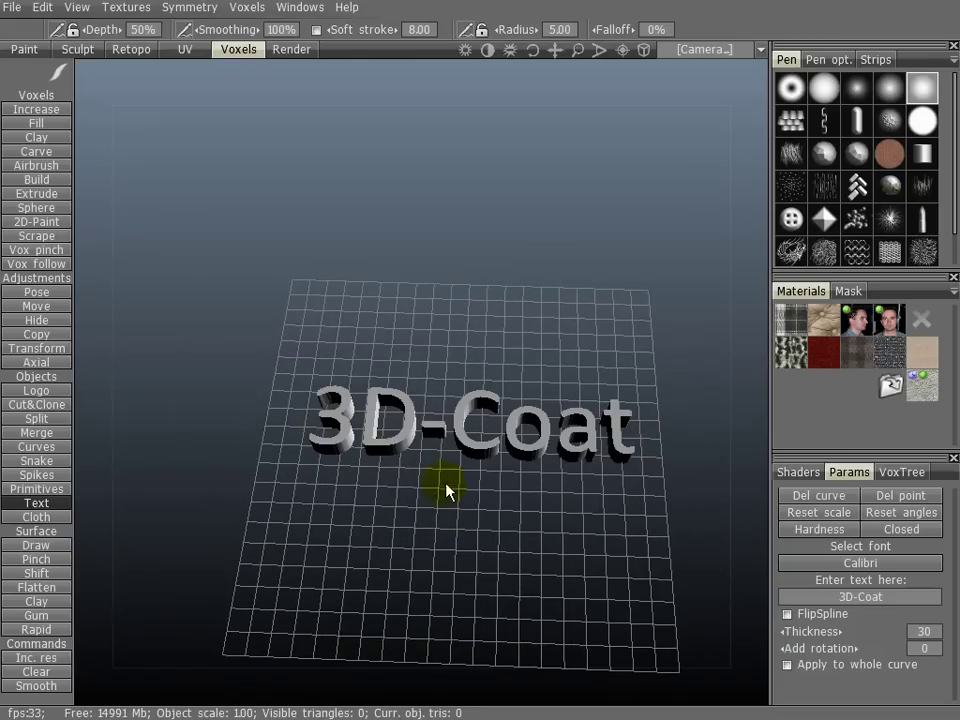
mouse_move(452, 499)
right_mouse_down()
mouse_move(473, 361)
mouse_move(456, 332)
right_mouse_up()
right_click_drag(450, 452, 457, 415)
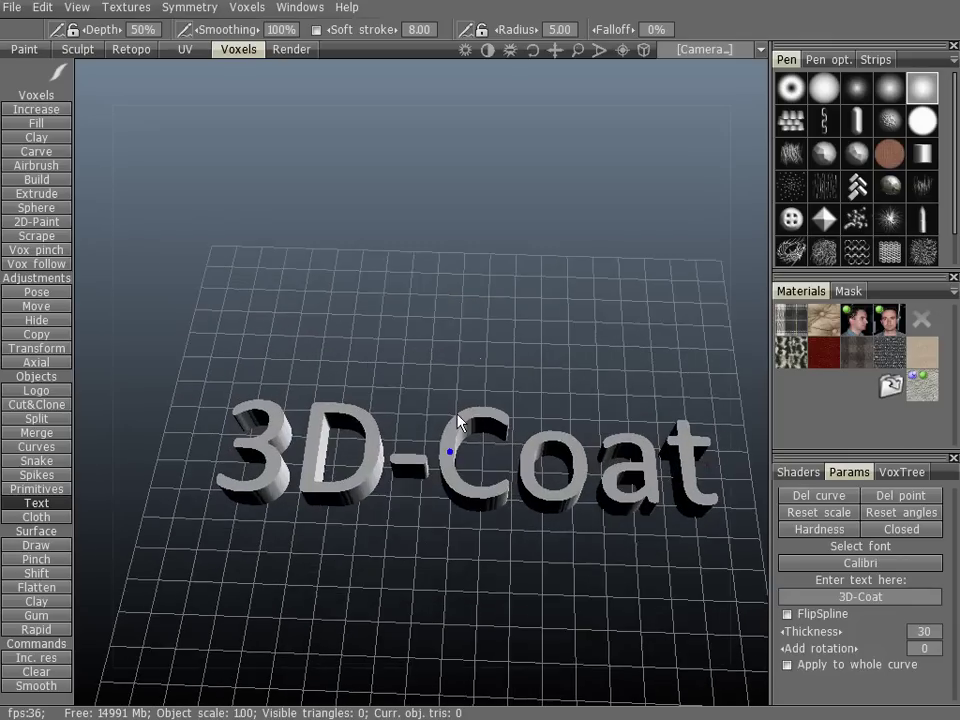
Step: Select the start point of the text curve and adjust its position with the gizmo
left_click_drag(457, 422, 315, 381)
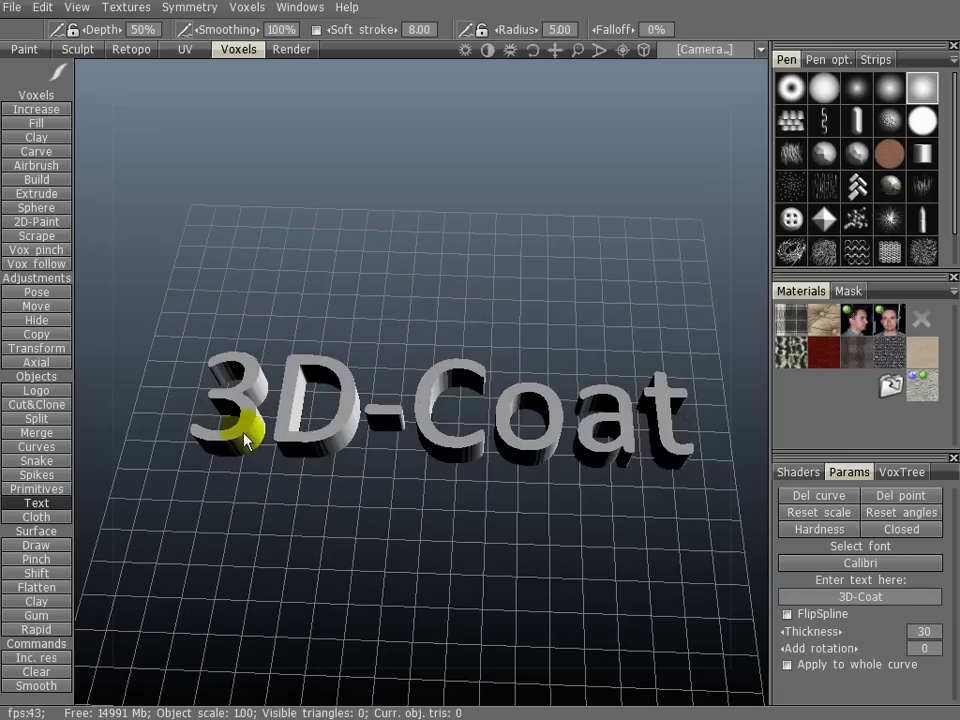
left_click_drag(405, 460, 340, 437)
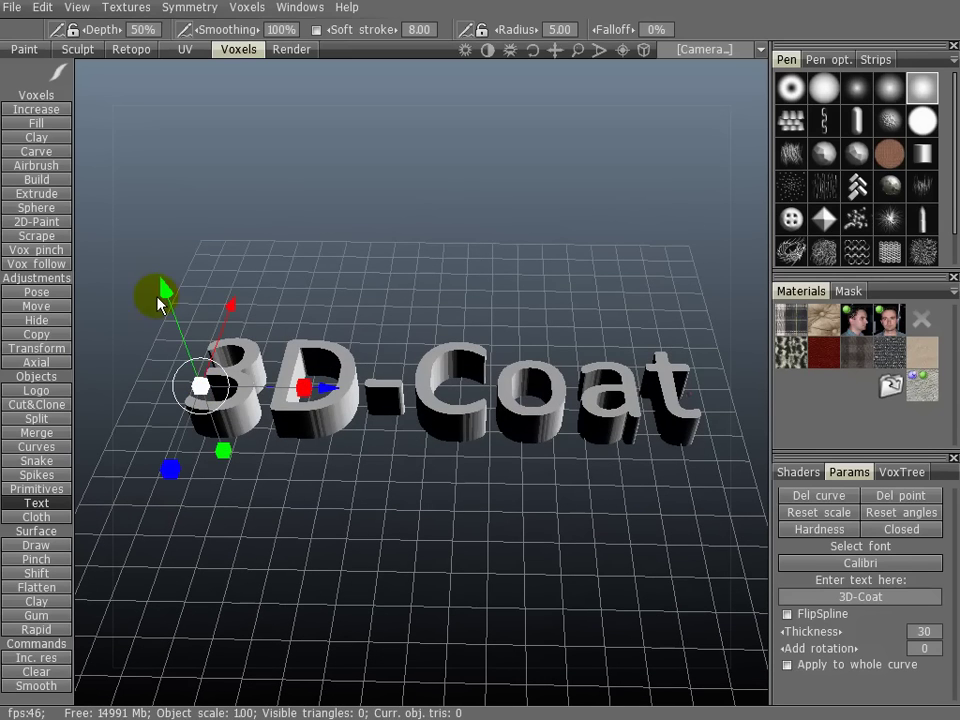
left_click_drag(157, 305, 236, 332)
mouse_move(375, 313)
left_mouse_down()
mouse_move(378, 390)
mouse_move(344, 336)
mouse_move(366, 315)
mouse_move(345, 264)
mouse_move(376, 294)
left_mouse_up()
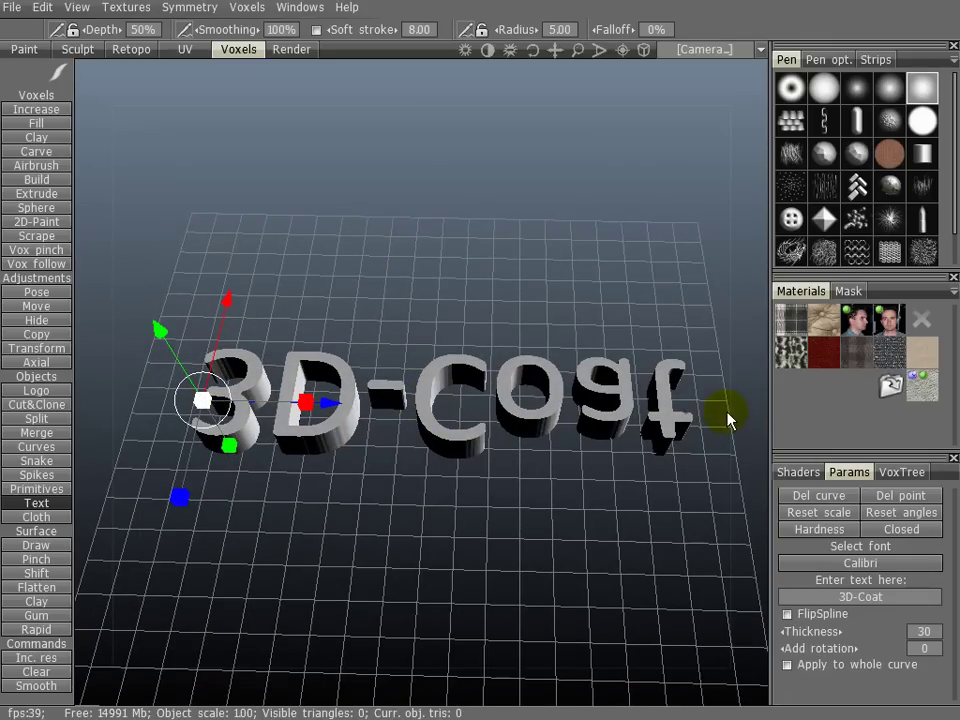
Step: Swap the two end points of the text curve so the lettering runs in the reverse direction across the grid
left_click_drag(727, 420, 702, 424)
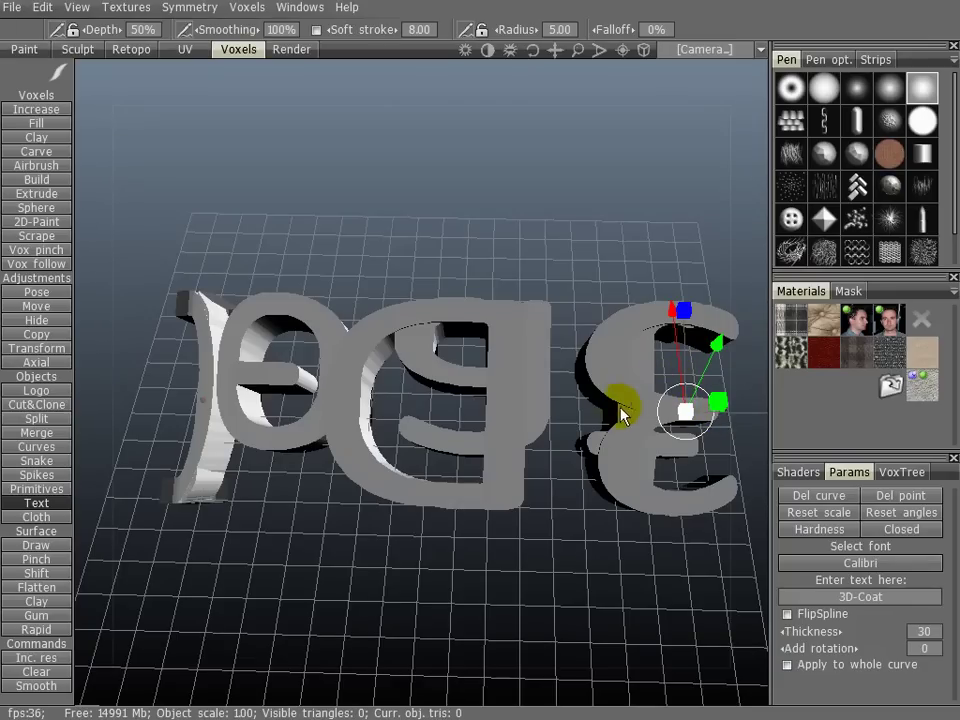
middle_click_drag(632, 404, 540, 398)
left_click_drag(663, 404, 216, 394)
right_click_drag(488, 536, 327, 366)
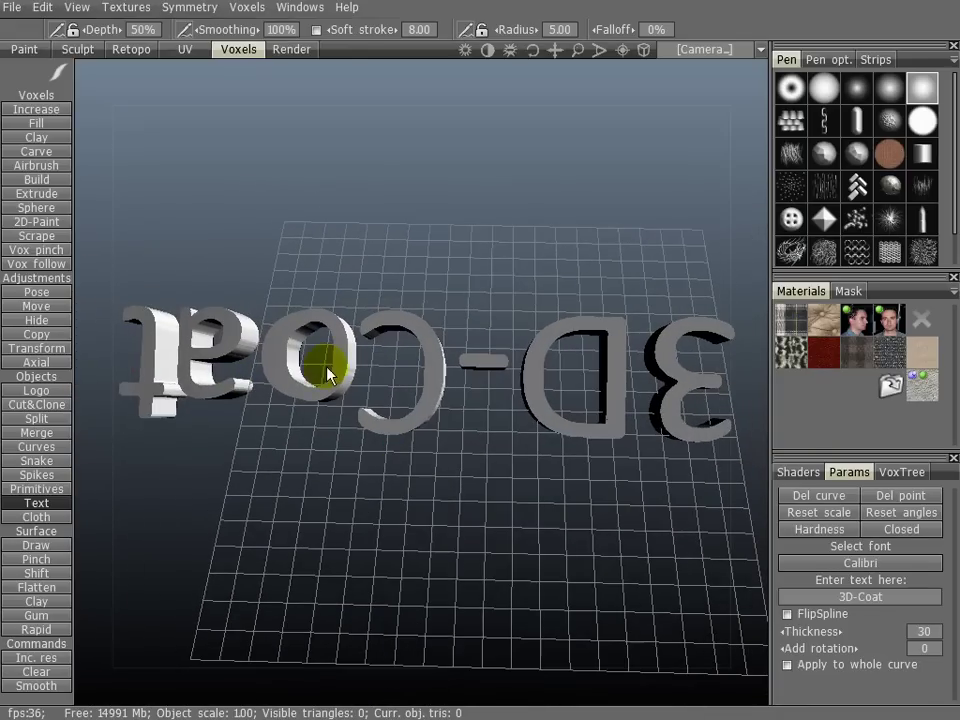
Step: Add a control point near the middle of the text curve and enable FlipSpline
left_click(306, 370)
left_click_drag(388, 377, 587, 399)
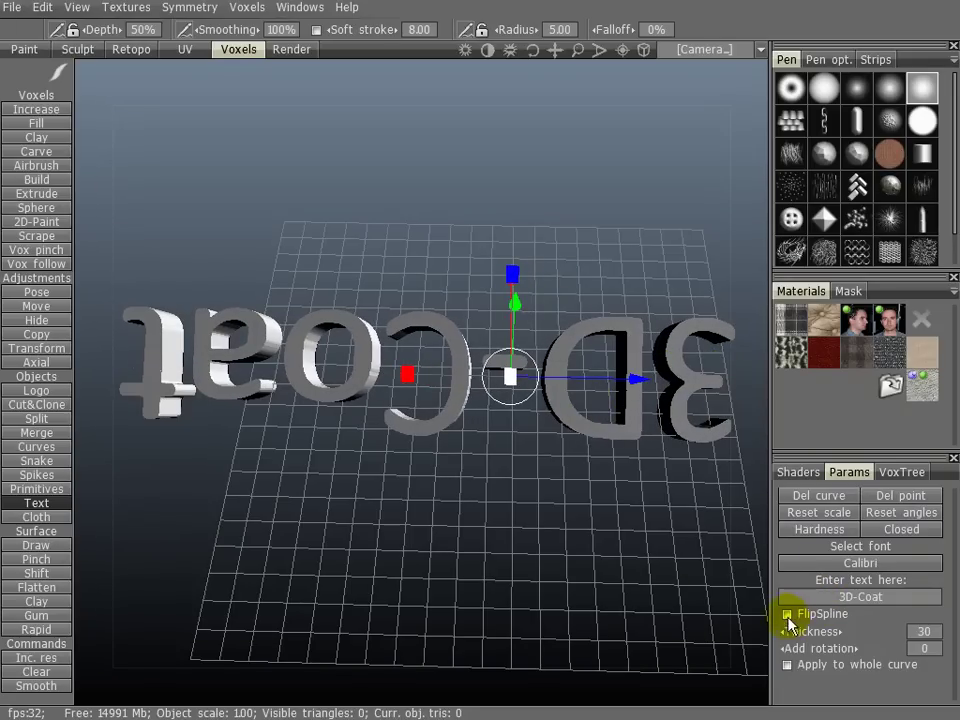
left_click(787, 614)
Step: Move the middle control point upward above the grid so the text bends into an arch
left_click_drag(484, 517, 410, 368)
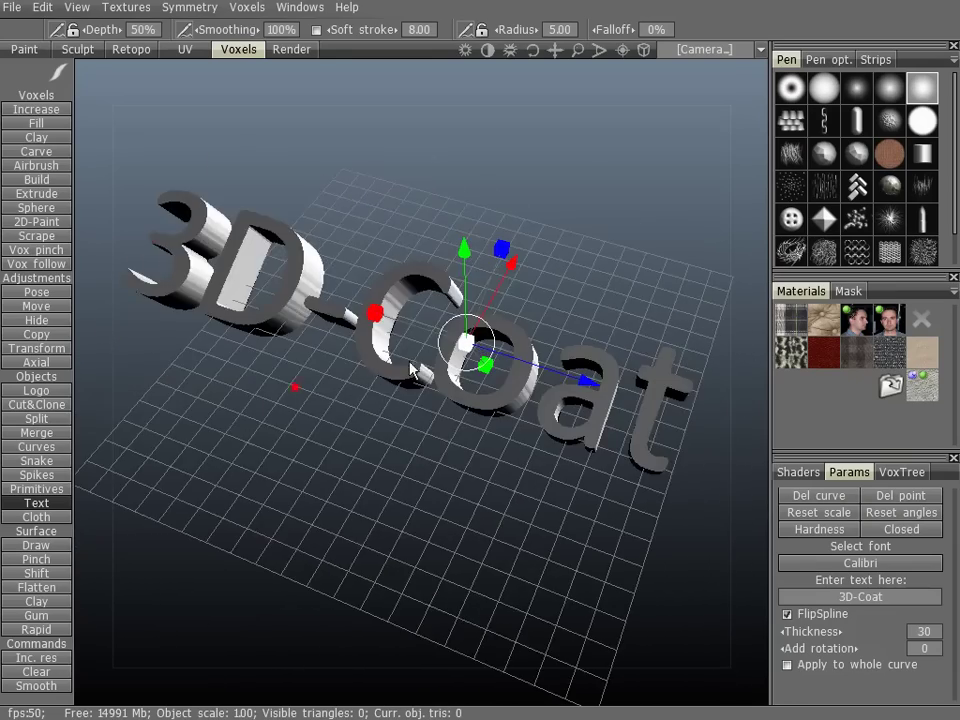
left_click_drag(383, 255, 388, 236)
left_click_drag(462, 218, 436, 68)
left_click_drag(332, 327, 388, 371)
right_click_drag(388, 371, 376, 349)
left_click_drag(376, 349, 381, 364)
left_click_drag(396, 225, 364, 216)
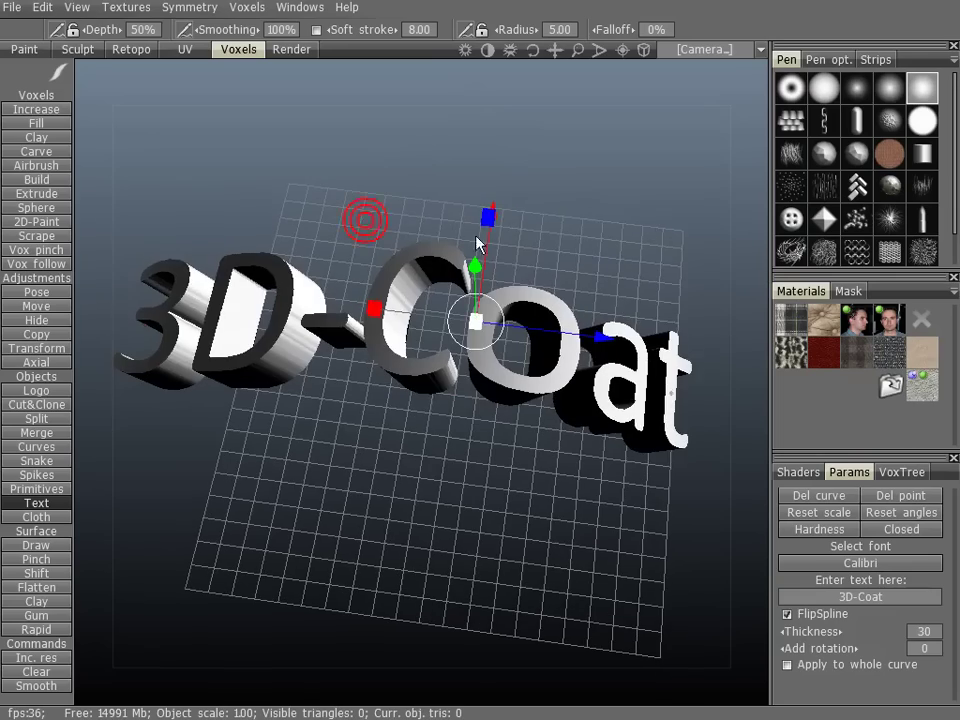
mouse_move(472, 264)
left_mouse_down()
mouse_move(473, 182)
mouse_move(465, 280)
left_mouse_up()
left_click_drag(385, 318, 326, 298)
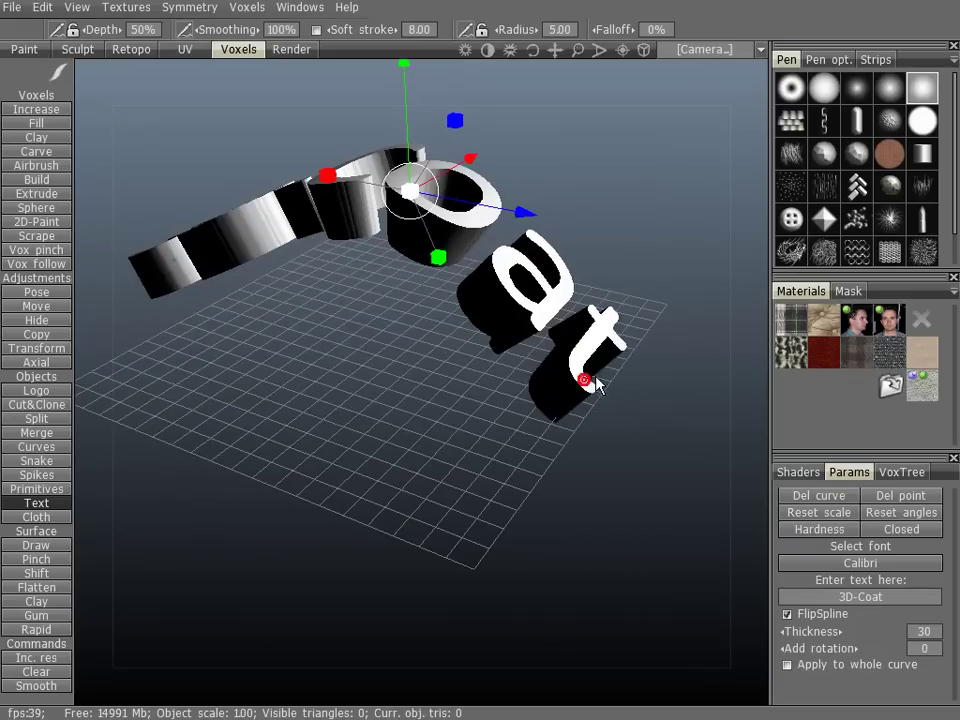
Step: Select the curve's end point at the letter t and adjust its position
left_click(599, 378)
left_click_drag(649, 390, 673, 384)
left_click_drag(267, 312, 354, 405)
left_click_drag(429, 410, 489, 459)
Step: Change the text's font to Cambria and keep the wording as 3D-Coat
left_click(838, 572)
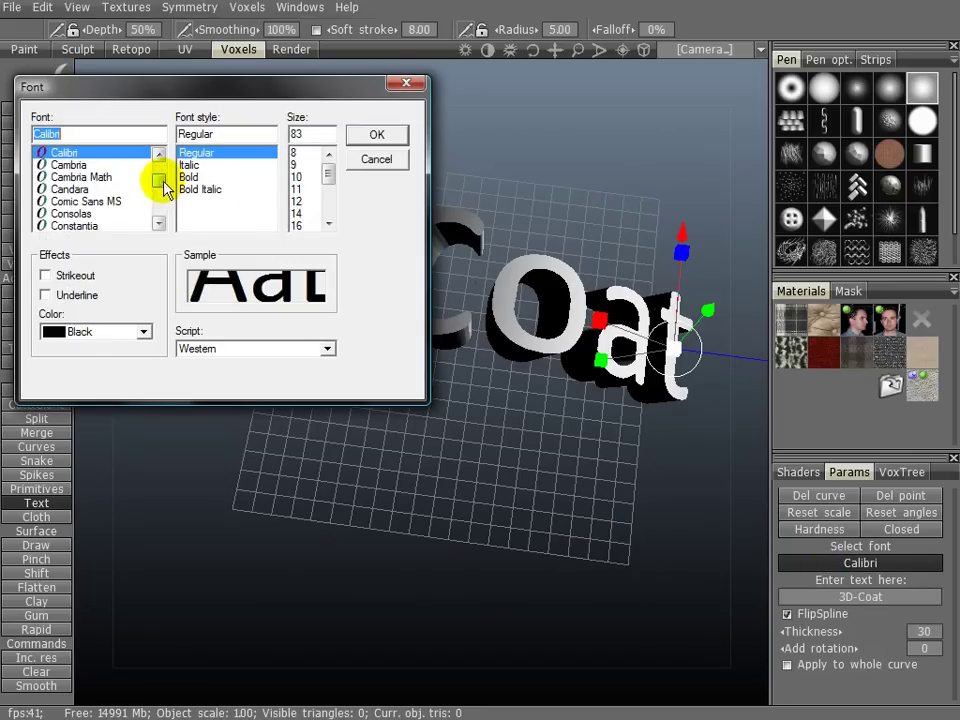
left_click(70, 164)
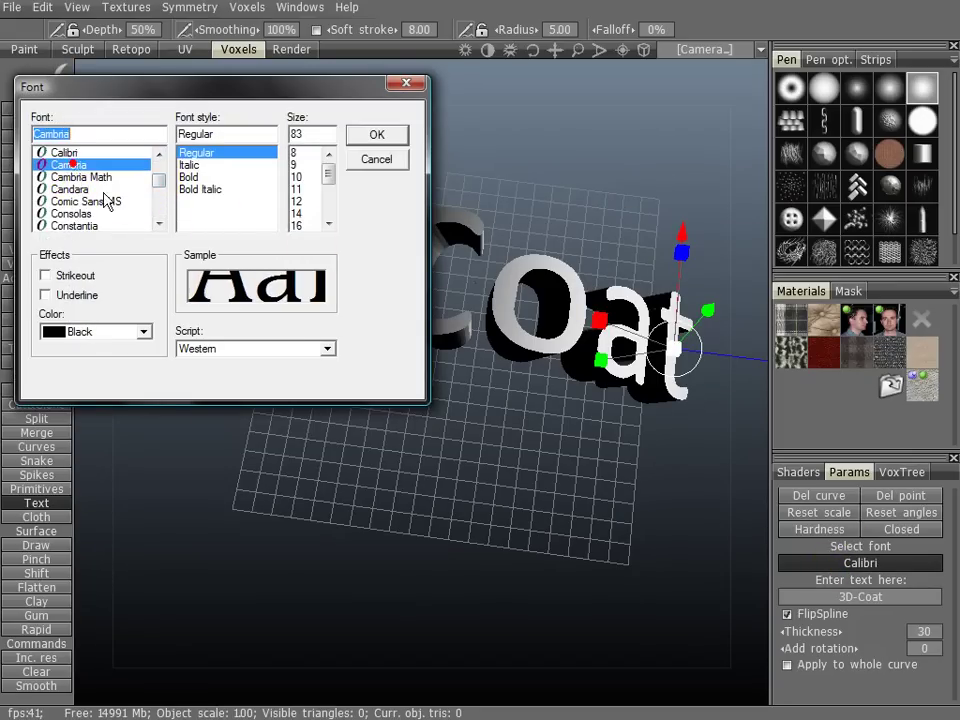
left_click(378, 135)
left_click_drag(392, 471, 360, 410)
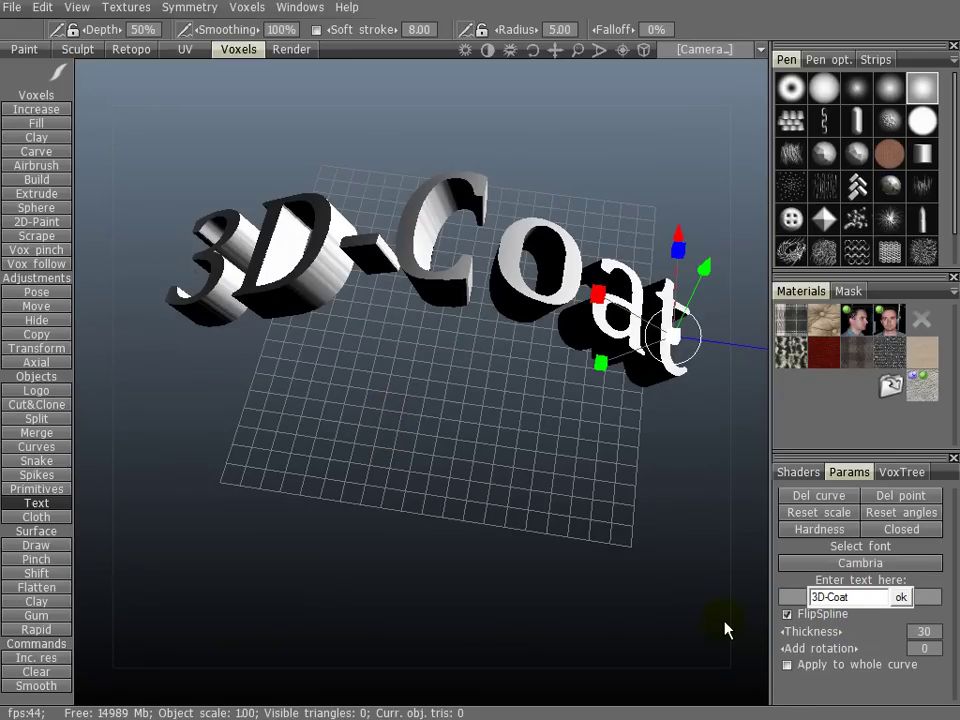
left_click(903, 597)
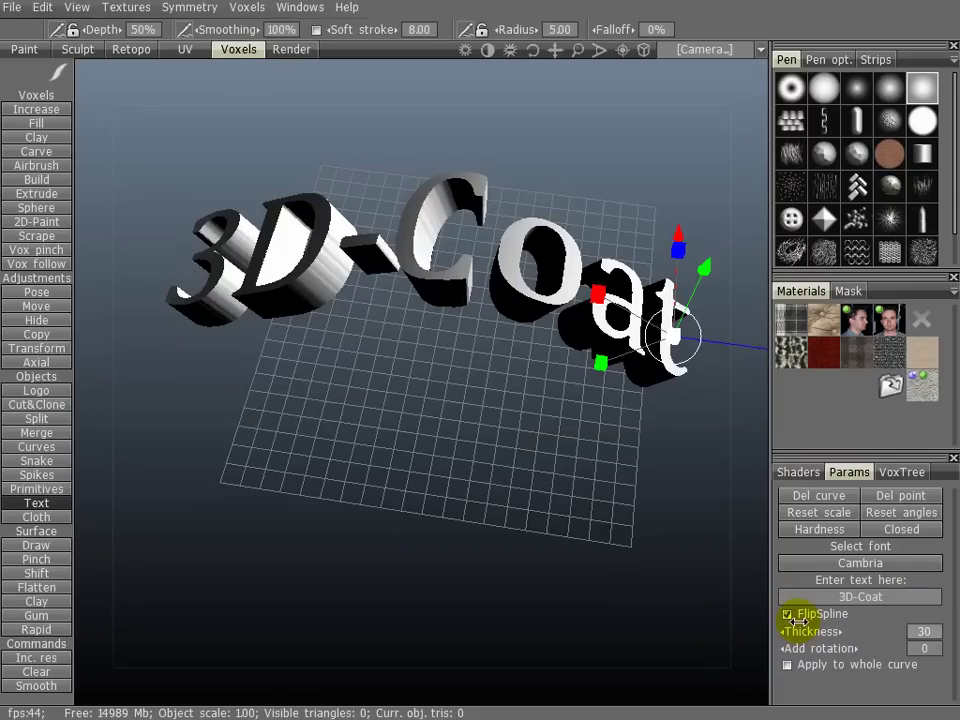
Step: Toggle FlipSpline off and back on, and reduce the text's thickness to 7.38
left_click(812, 616)
left_click(812, 617)
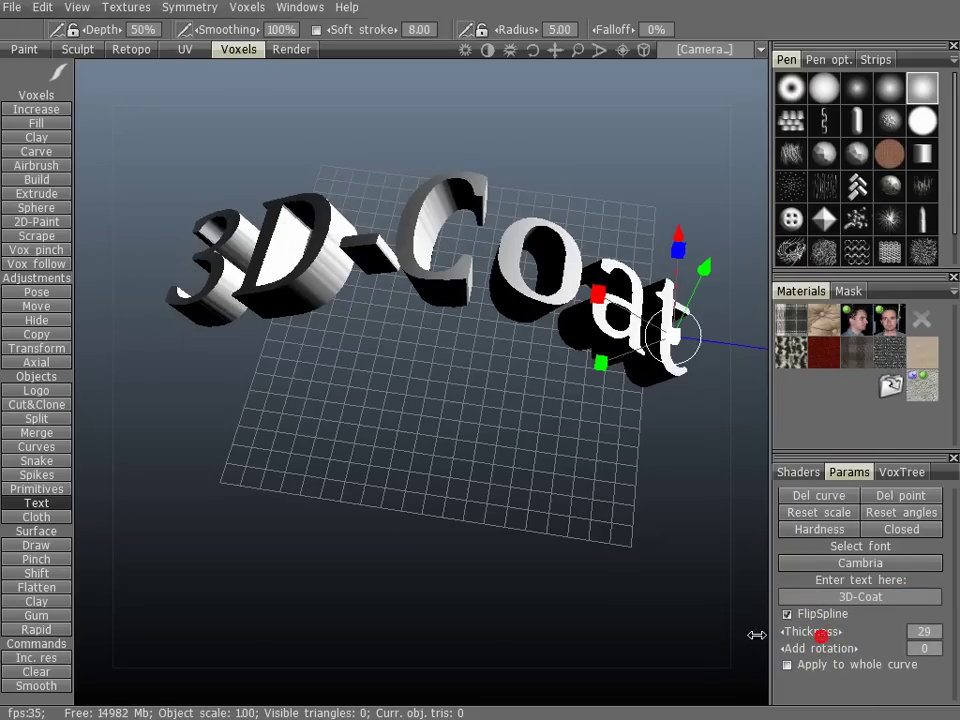
left_click_drag(757, 635, 701, 645)
left_click_drag(372, 398, 401, 304)
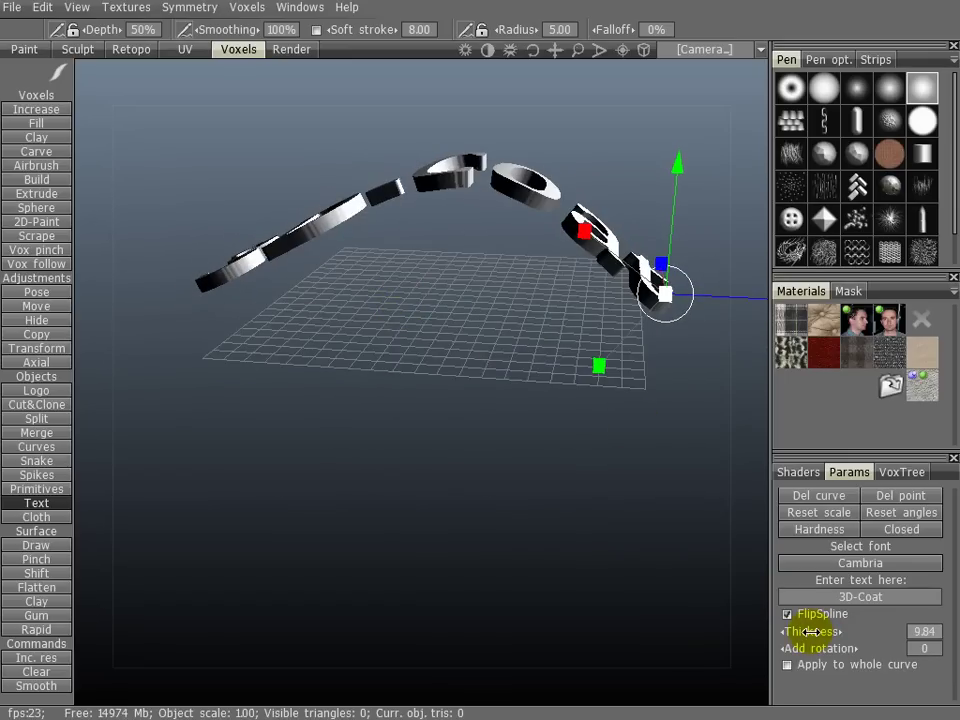
left_click_drag(811, 632, 808, 632)
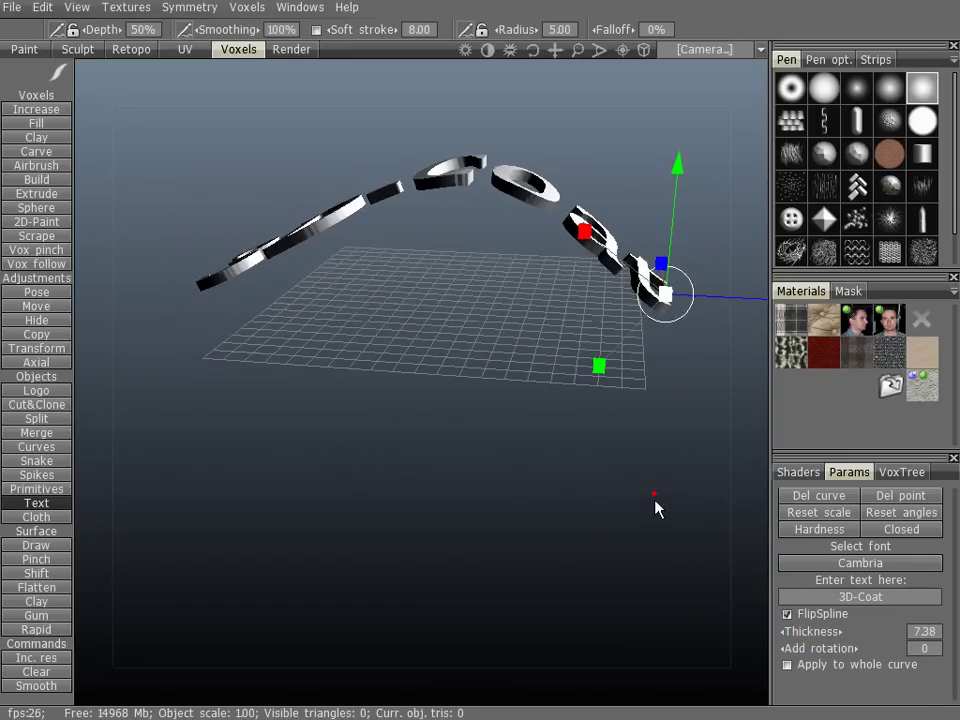
left_click_drag(658, 508, 620, 475)
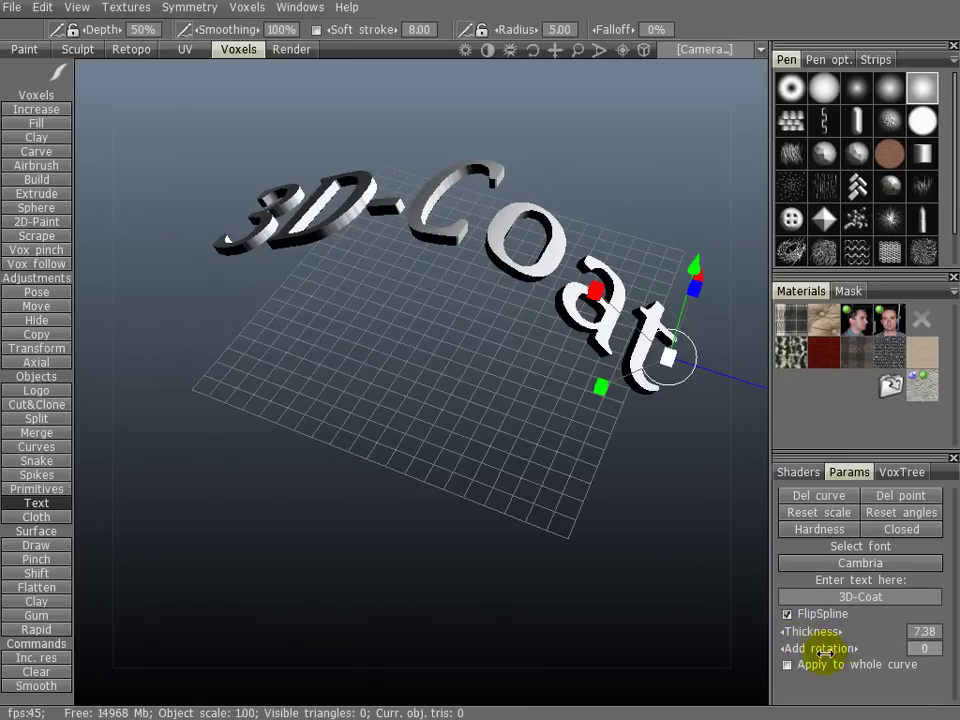
Step: Add rotation at the curve's end point, and tilt all the letters with Apply to whole curve enabled
left_click_drag(824, 651, 840, 686)
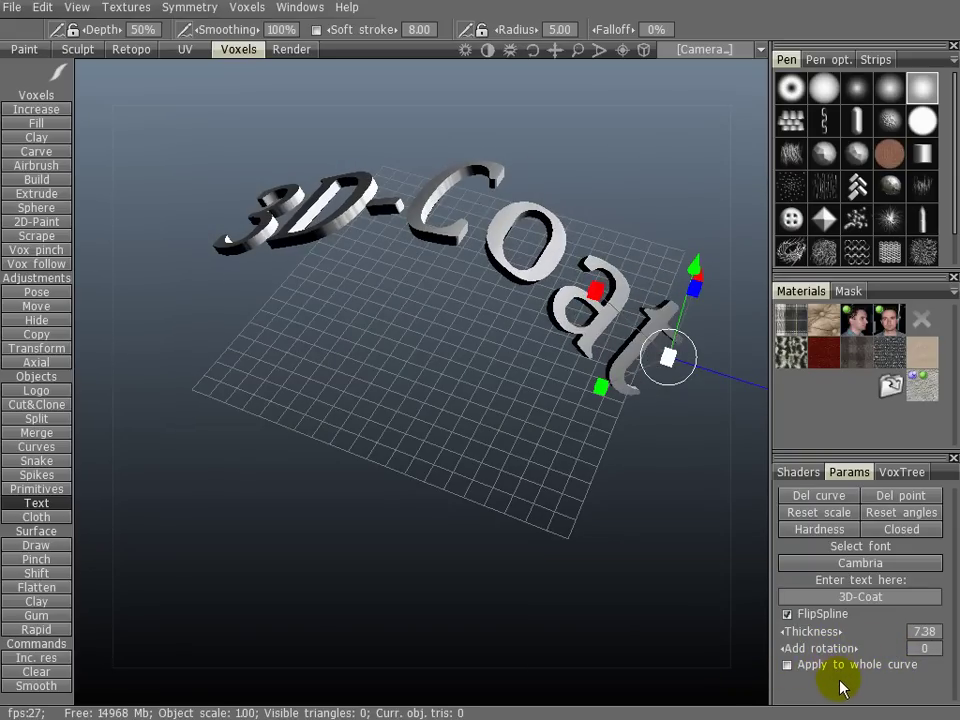
left_click(789, 665)
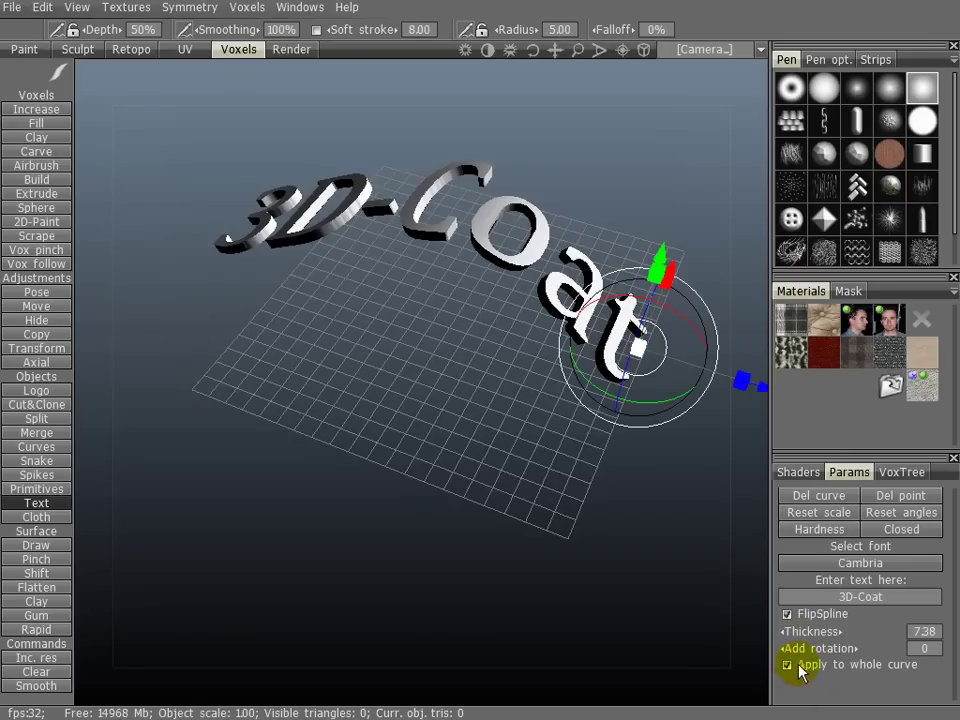
left_click_drag(822, 649, 797, 585)
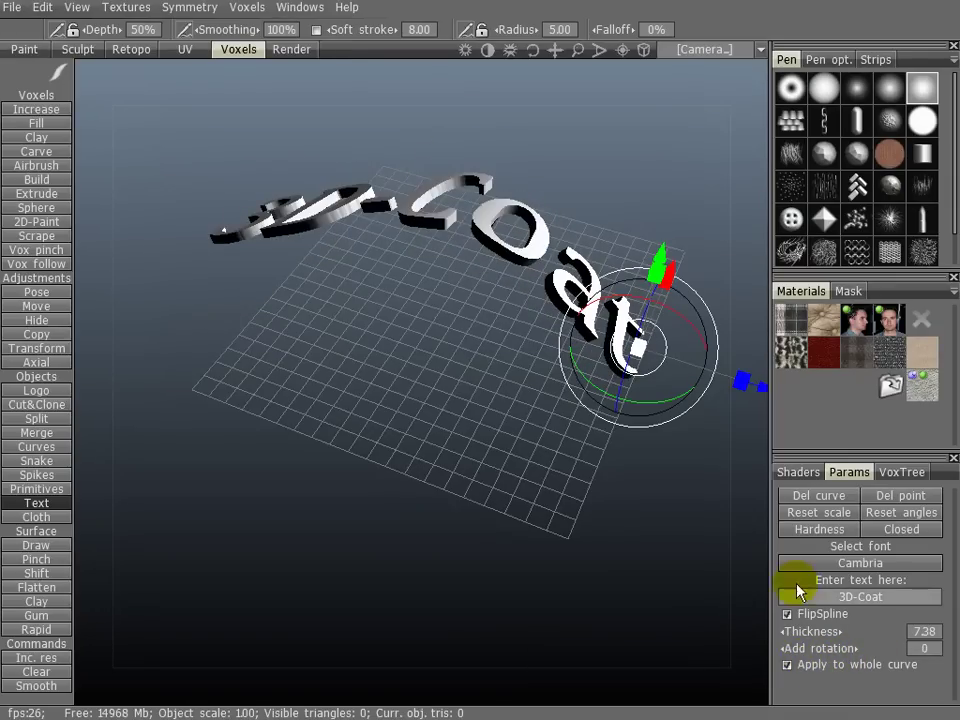
left_click_drag(427, 393, 440, 315)
middle_click_drag(443, 322, 434, 344)
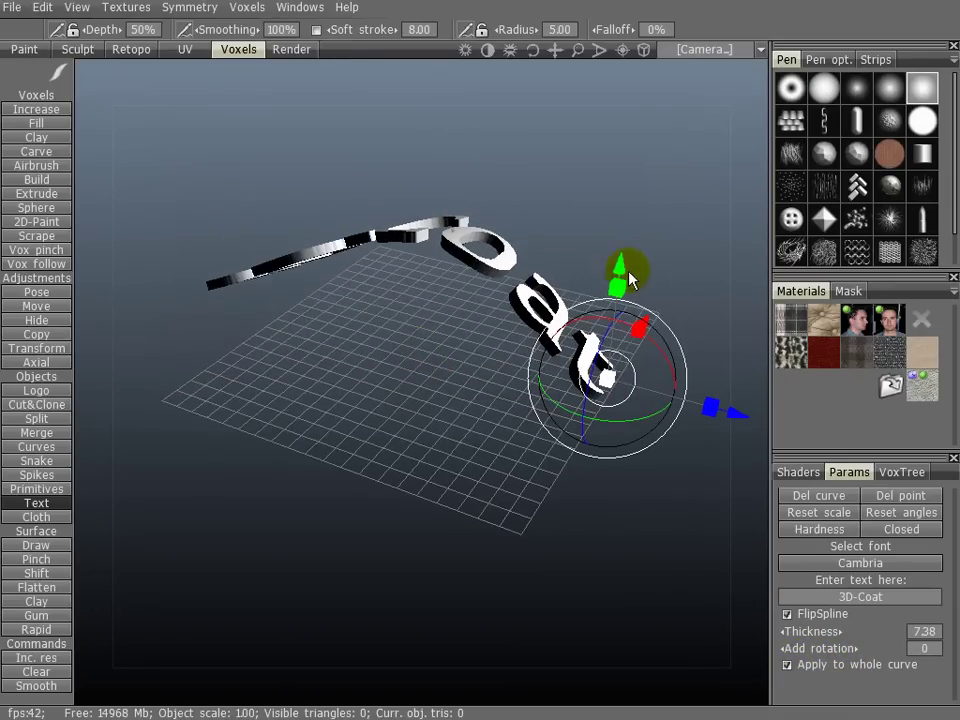
Step: Shift the whole text curve slightly along its vertical axis and reset the letters' rotation angles
mouse_move(629, 281)
left_mouse_down()
mouse_move(624, 169)
mouse_move(621, 274)
mouse_move(628, 184)
mouse_move(618, 258)
left_mouse_up()
mouse_move(406, 366)
left_mouse_down()
mouse_move(425, 409)
mouse_move(418, 349)
mouse_move(429, 360)
mouse_move(416, 311)
mouse_move(426, 386)
mouse_move(566, 308)
left_mouse_up()
left_click_drag(505, 380, 572, 370)
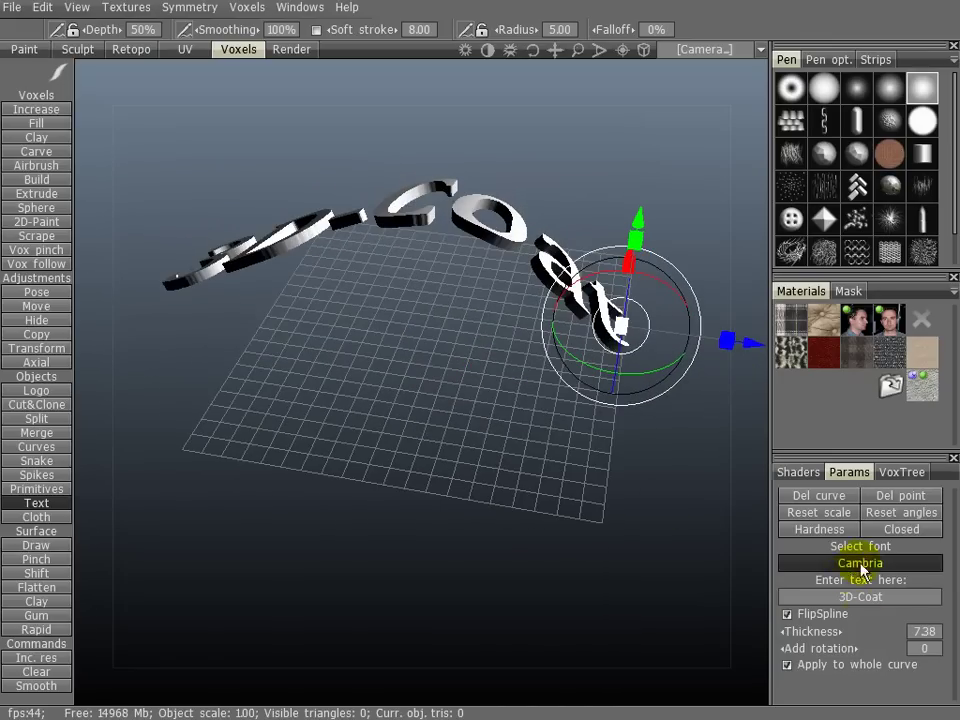
left_click_drag(447, 392, 580, 465)
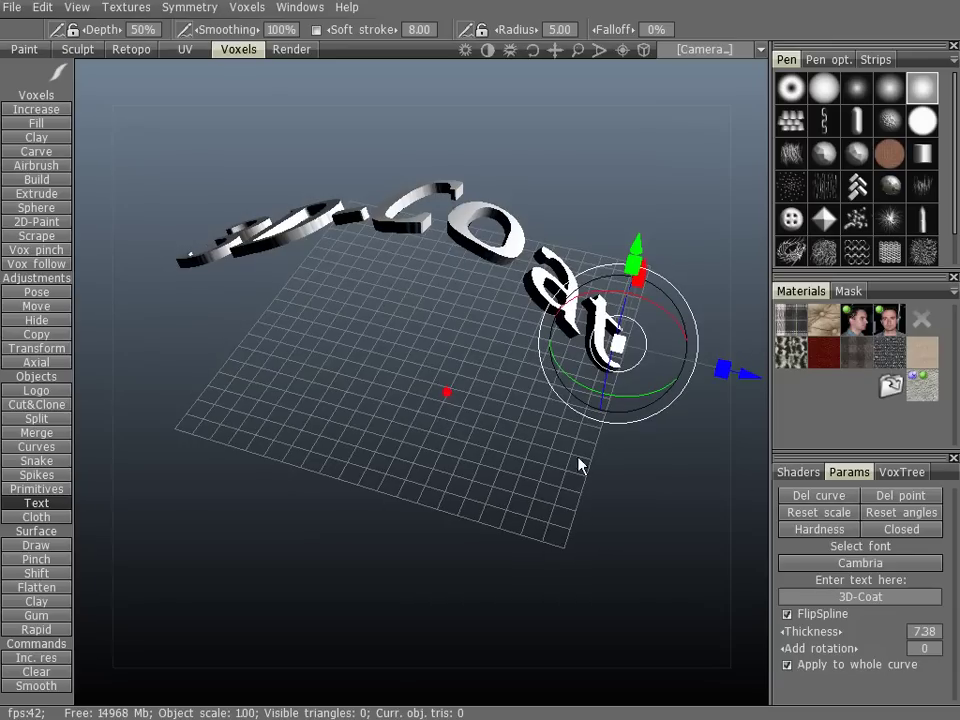
left_click(897, 513)
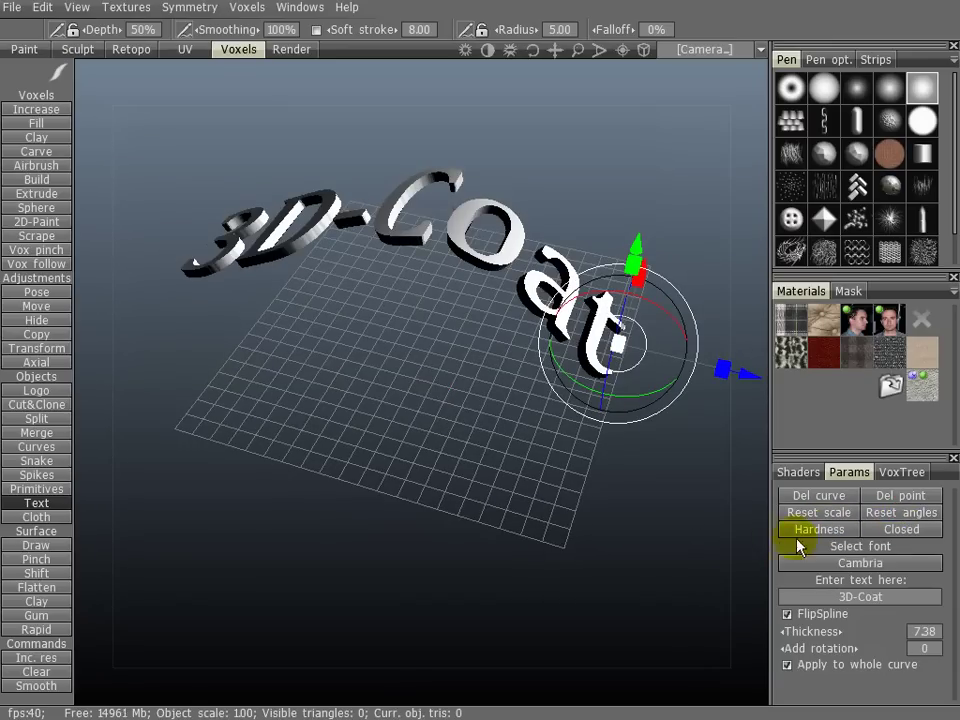
Step: Select the middle control point of the arch and toggle its Hardness on and back off
left_click_drag(401, 356, 432, 325)
left_click(451, 229)
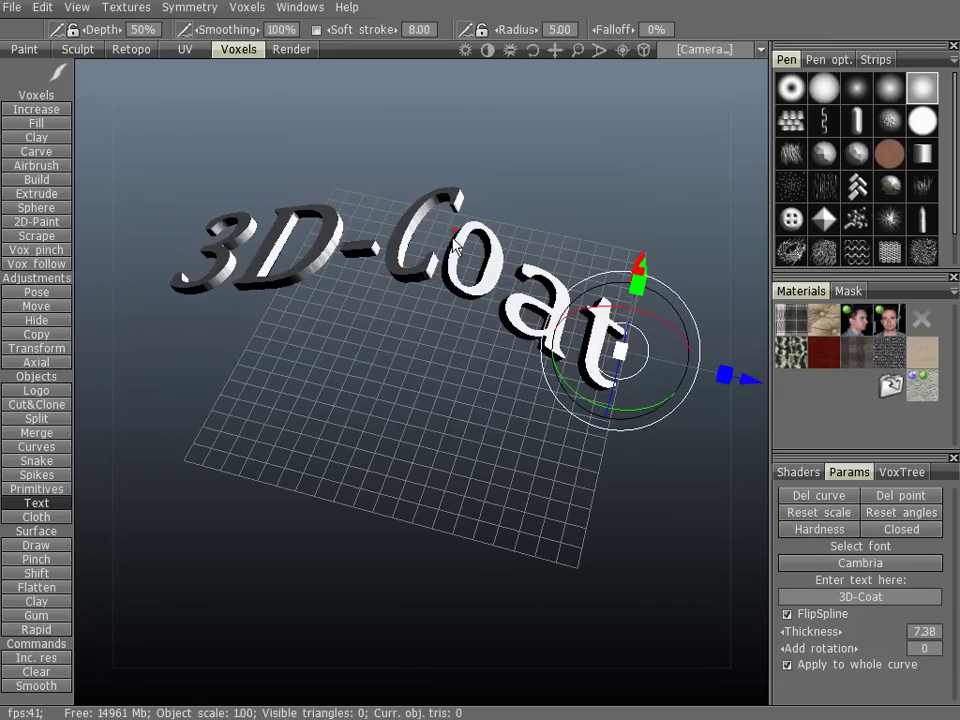
left_click_drag(414, 377, 472, 312)
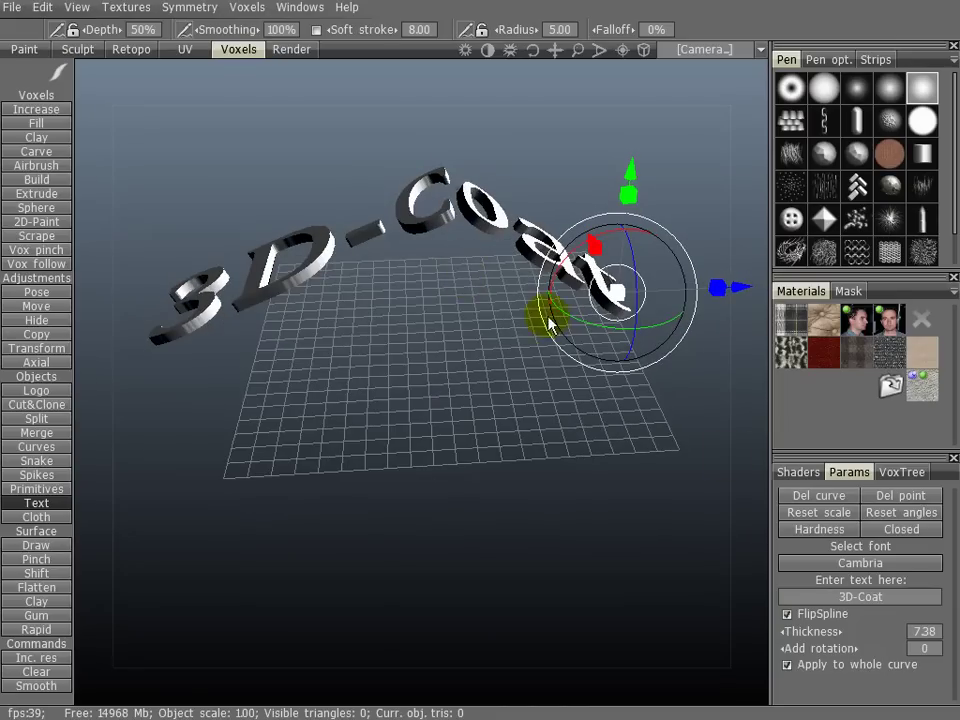
left_click_drag(465, 374, 481, 232)
left_click(450, 219)
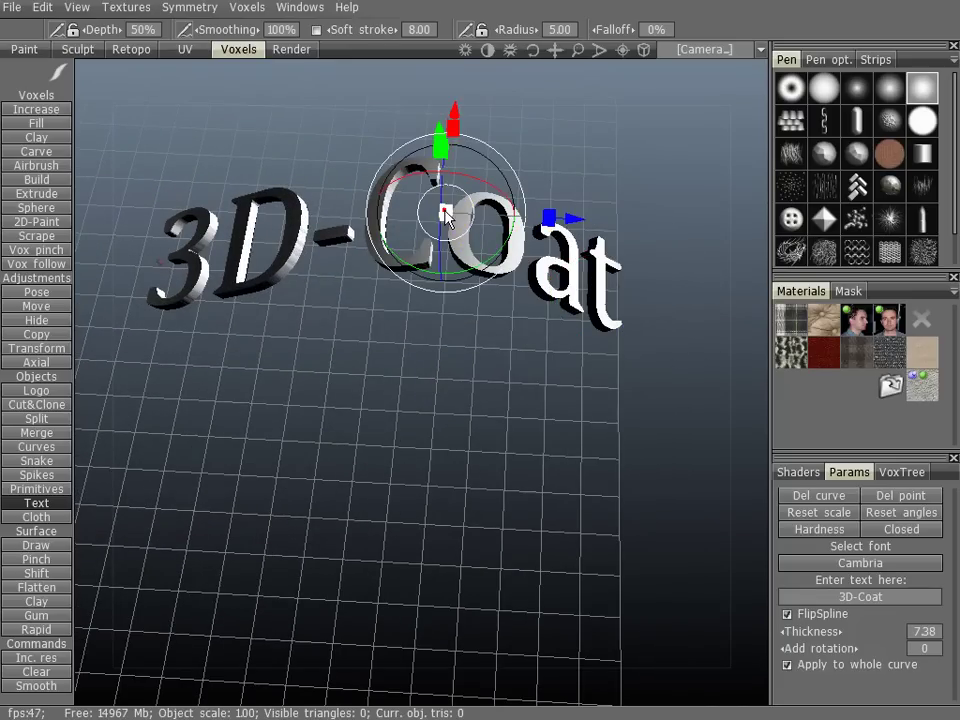
left_click_drag(444, 421, 424, 427)
middle_click_drag(424, 427, 416, 398)
left_click(829, 533)
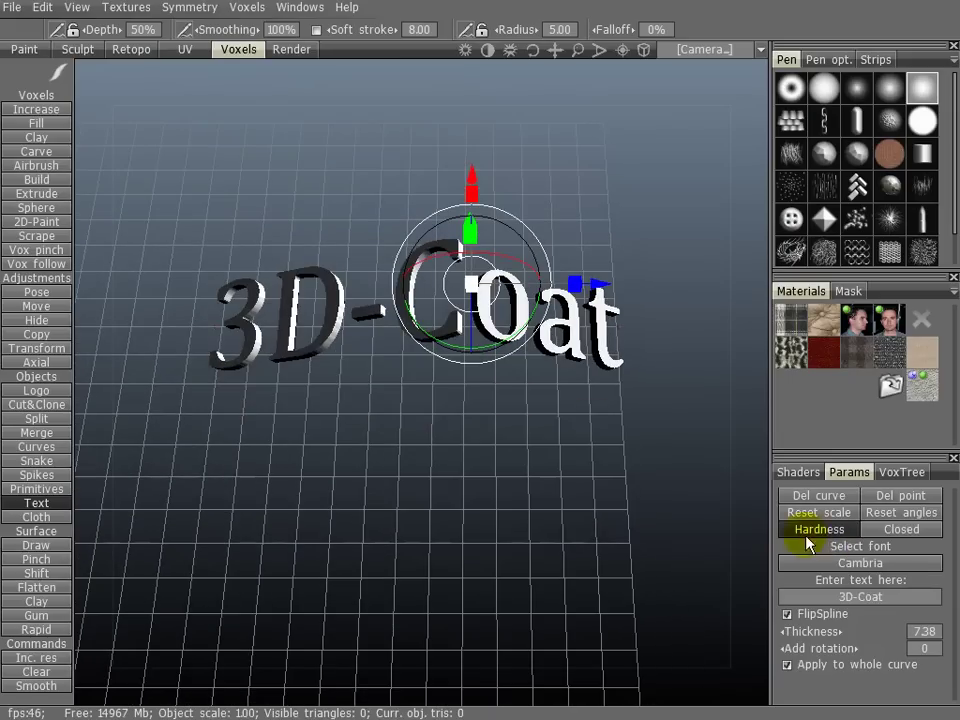
left_click_drag(417, 486, 615, 410)
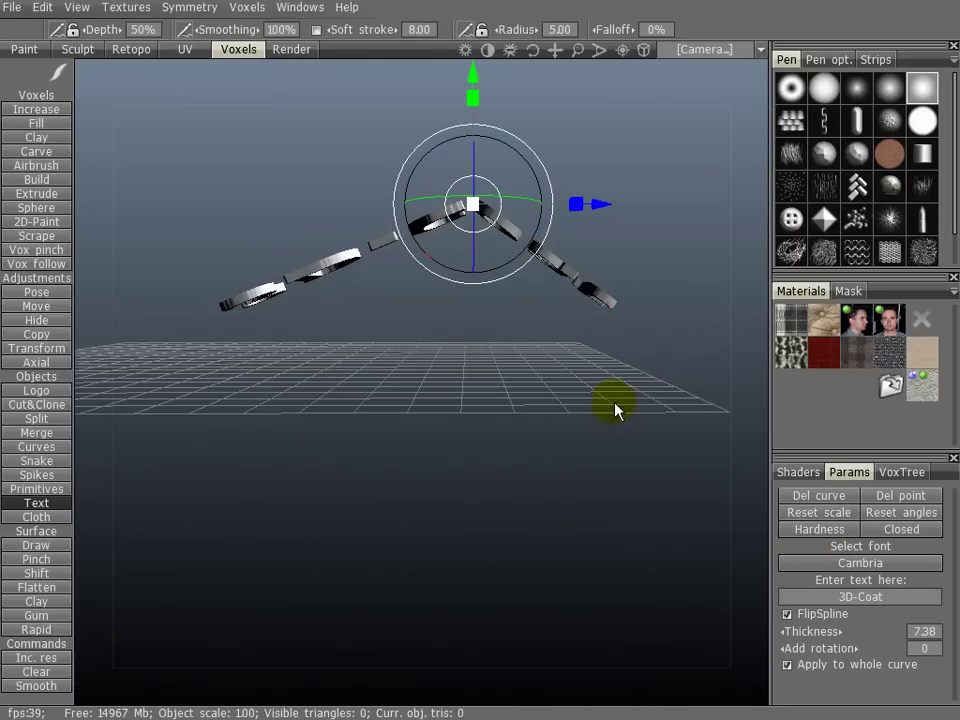
left_click(821, 533)
left_click_drag(362, 243, 418, 218)
Step: Toggle the text curve to Closed and back to open
left_click(884, 530)
left_click_drag(230, 313, 500, 422)
left_click(893, 532)
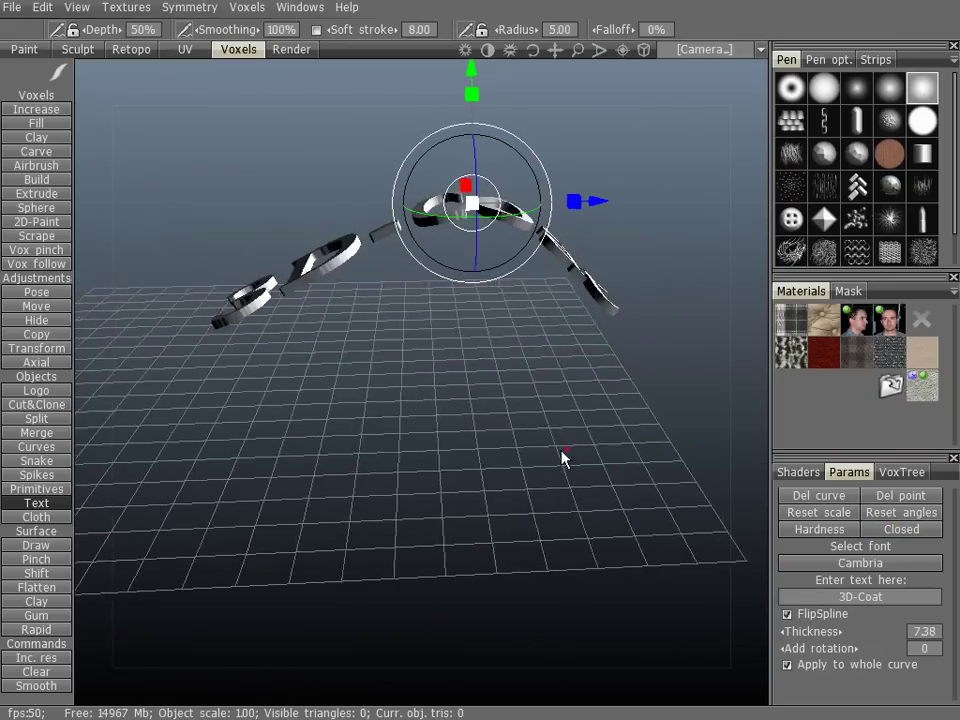
left_click_drag(561, 454, 563, 446)
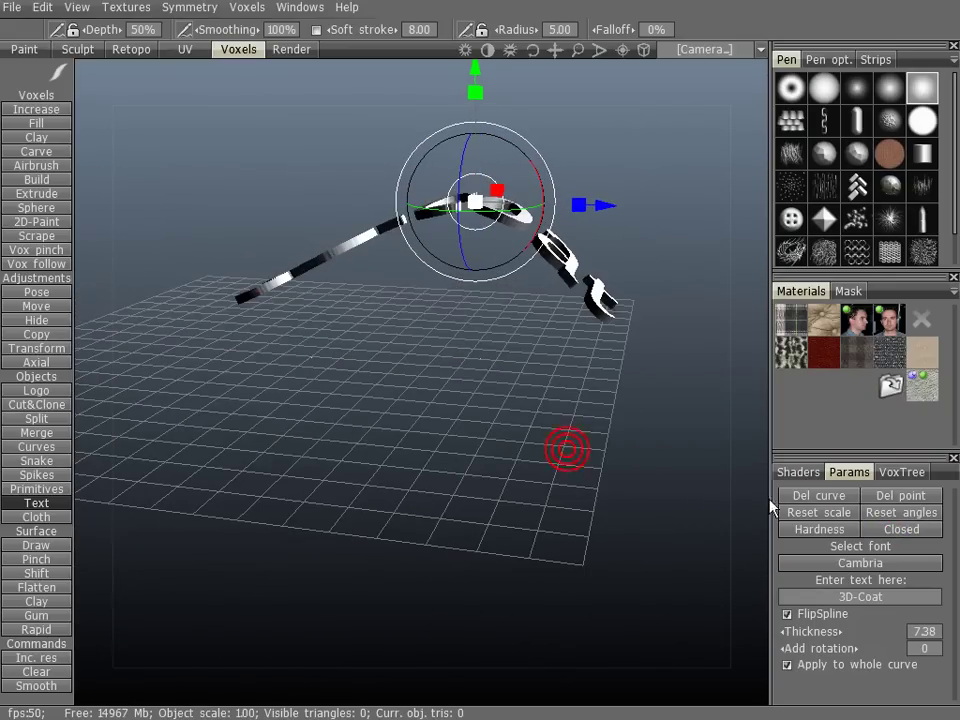
Step: Delete the middle control point, and delete the entire text curve
left_click(893, 498)
left_click_drag(352, 347, 365, 508)
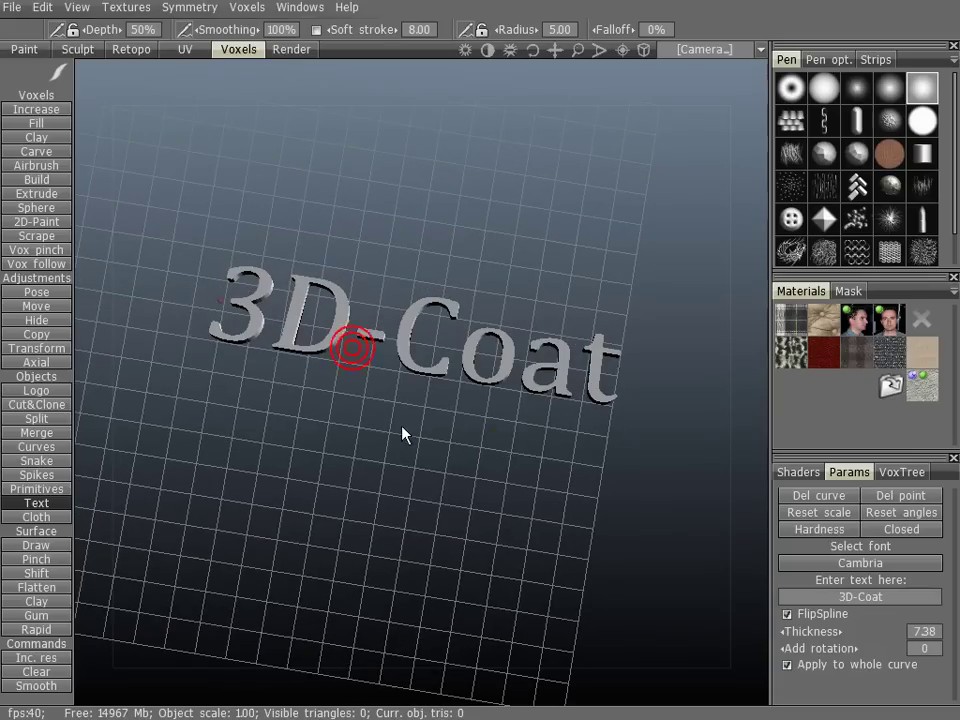
left_click(810, 494)
left_click_drag(365, 424, 434, 351)
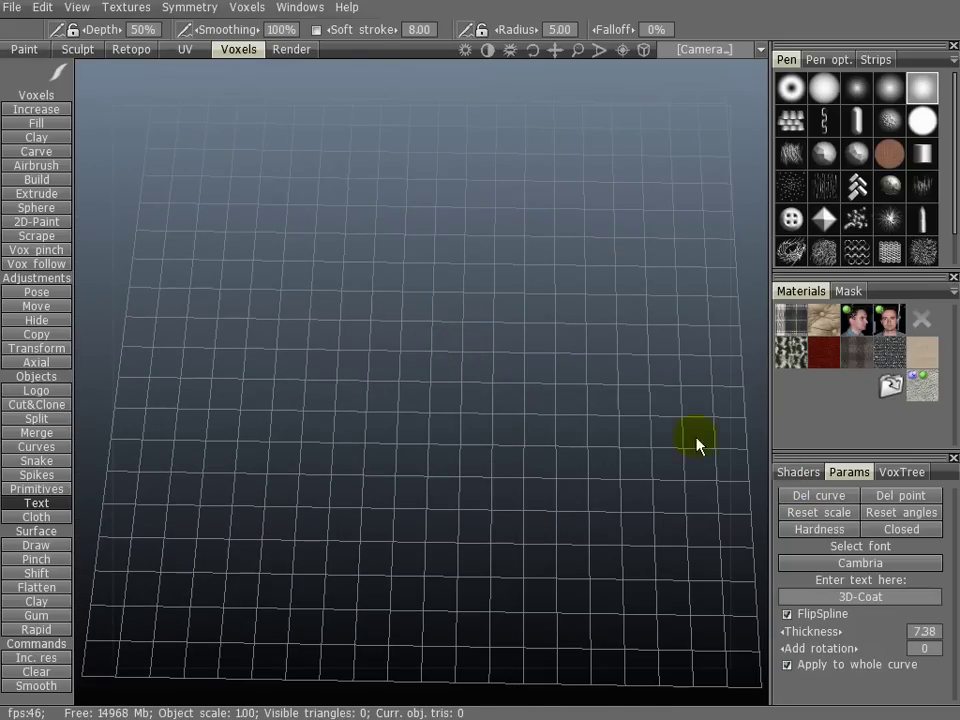